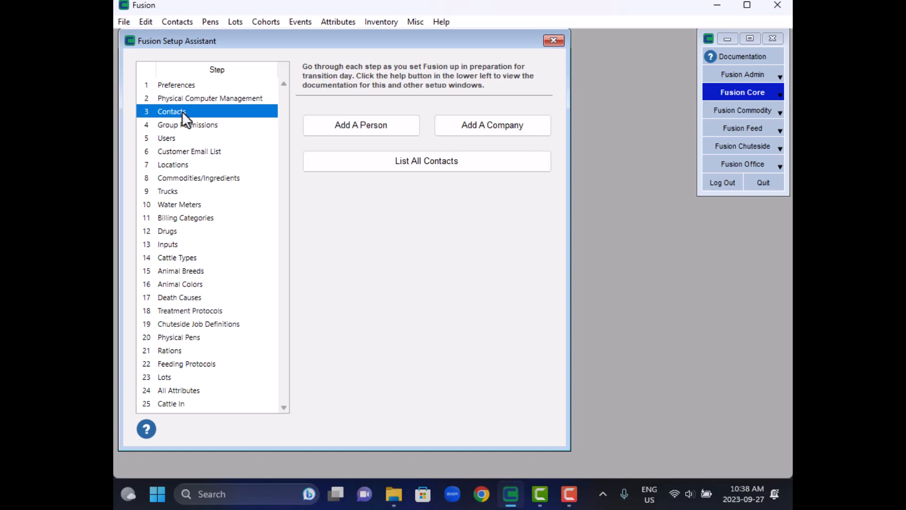
- Open a new person contact from the Contacts setup step and enter the person's first and last name
left_click(761, 90)
left_click(160, 21)
left_click(368, 128)
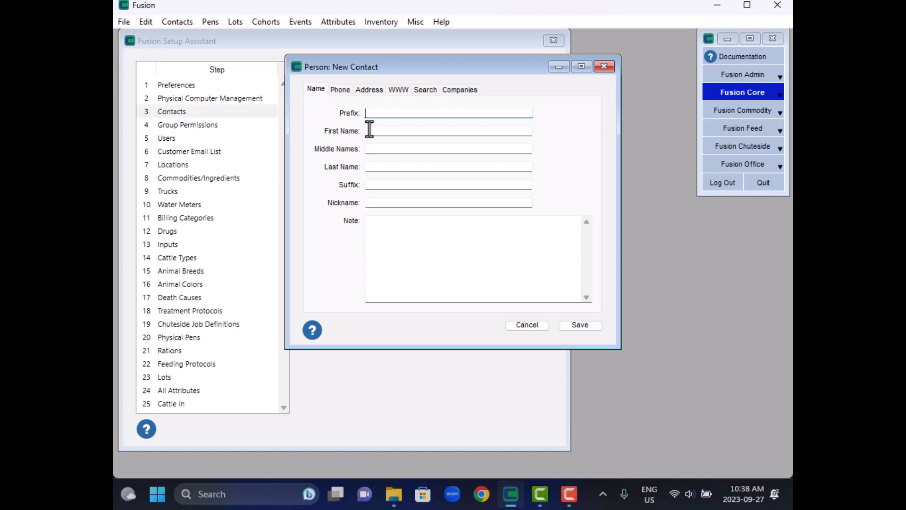
left_click(371, 130)
left_click(399, 167)
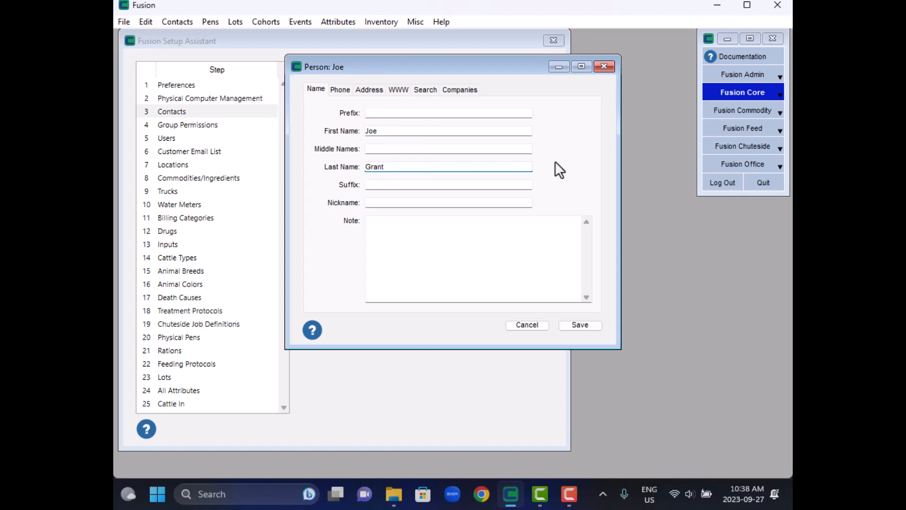
- Add a primary phone number for the contact with the note Cell
left_click(339, 91)
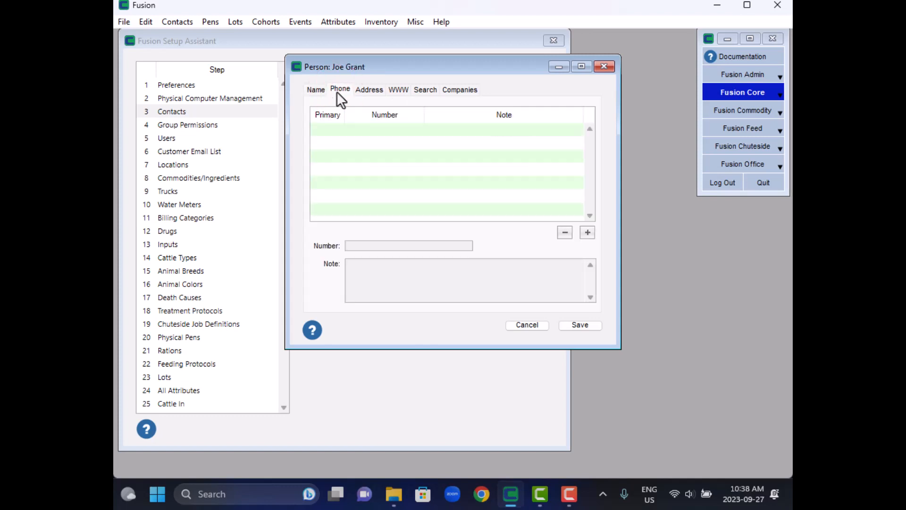
left_click(587, 233)
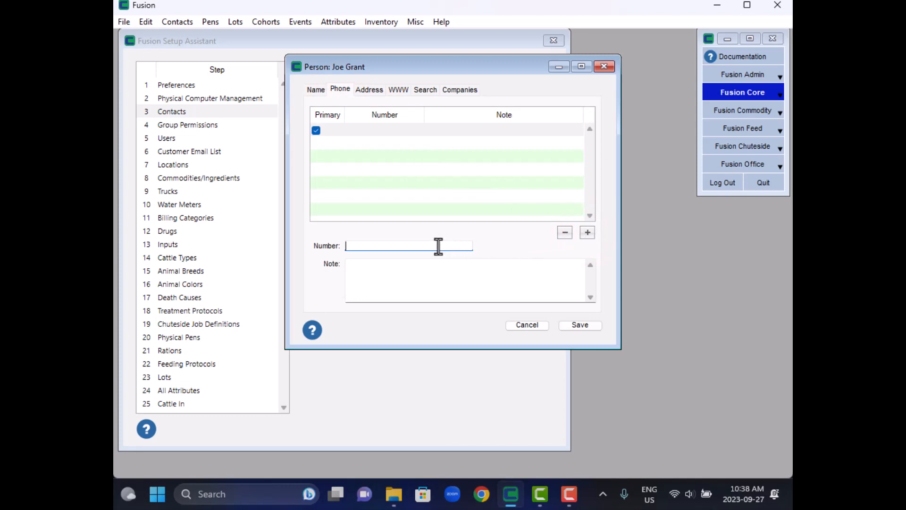
type("555-456-7896")
key("Tab")
type("Cell")
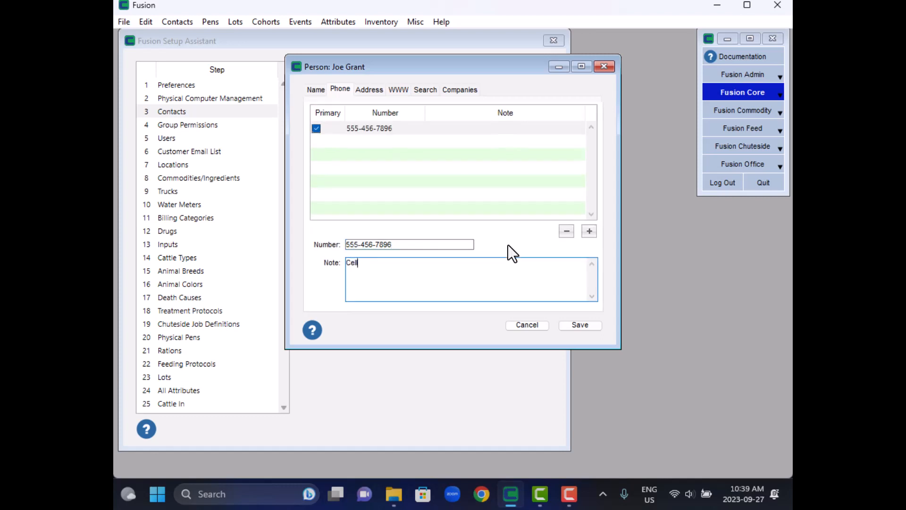
key("Tab")
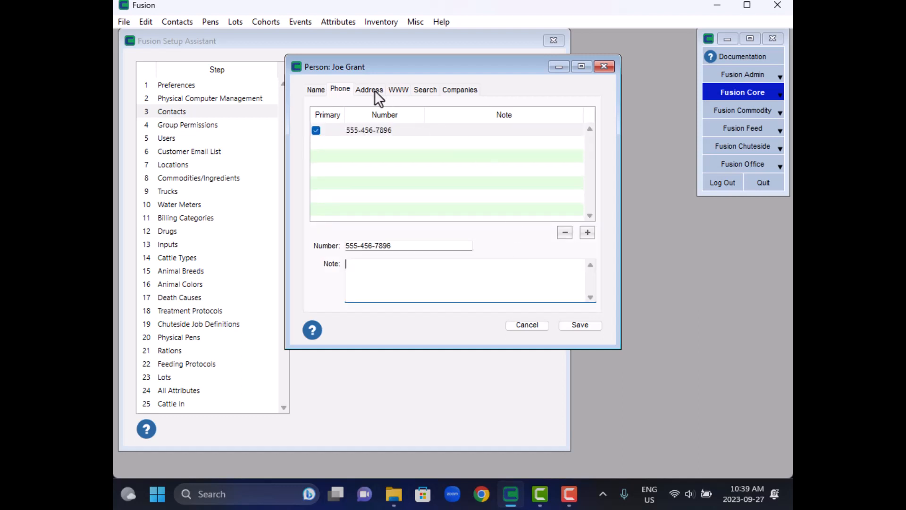
- Add a primary address entry for the contact and set its type to Work
left_click(374, 90)
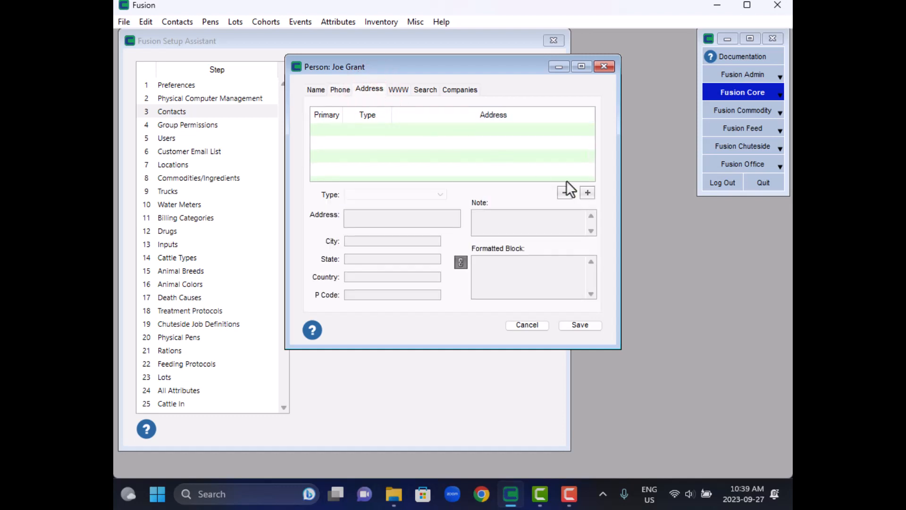
left_click(587, 192)
left_click(438, 196)
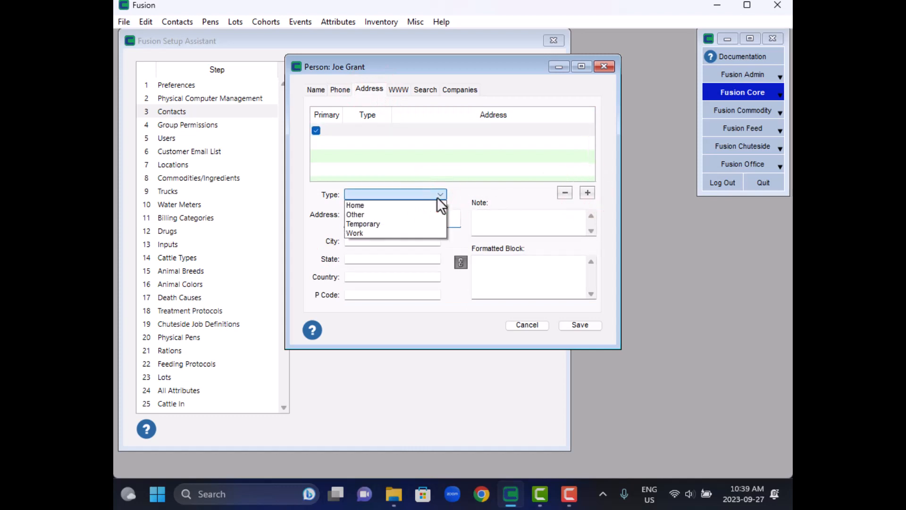
left_click(378, 233)
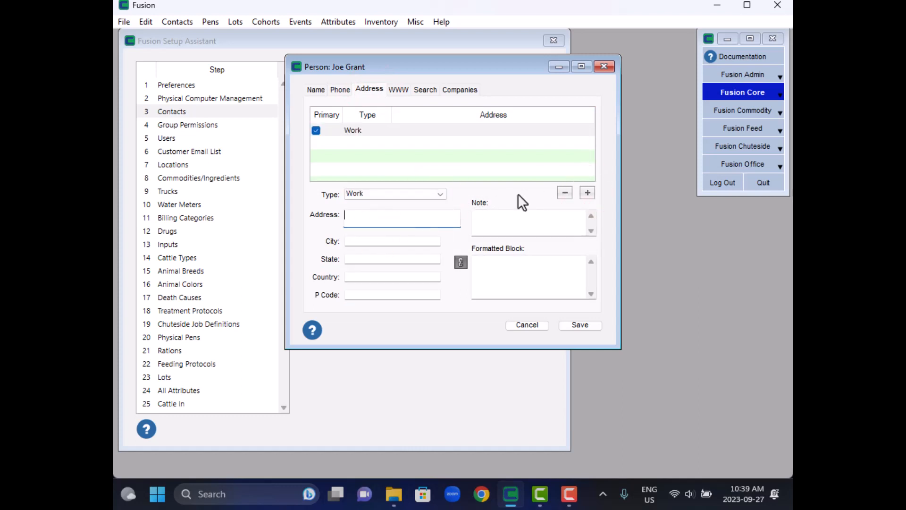
- Fill in the contact's street address, city, state, country and postal code for the Work address
key("Tab")
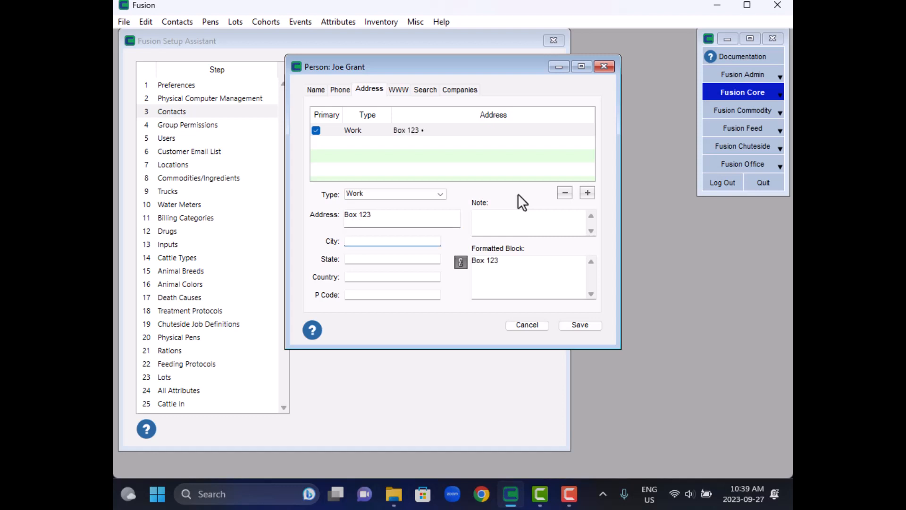
key("Tab")
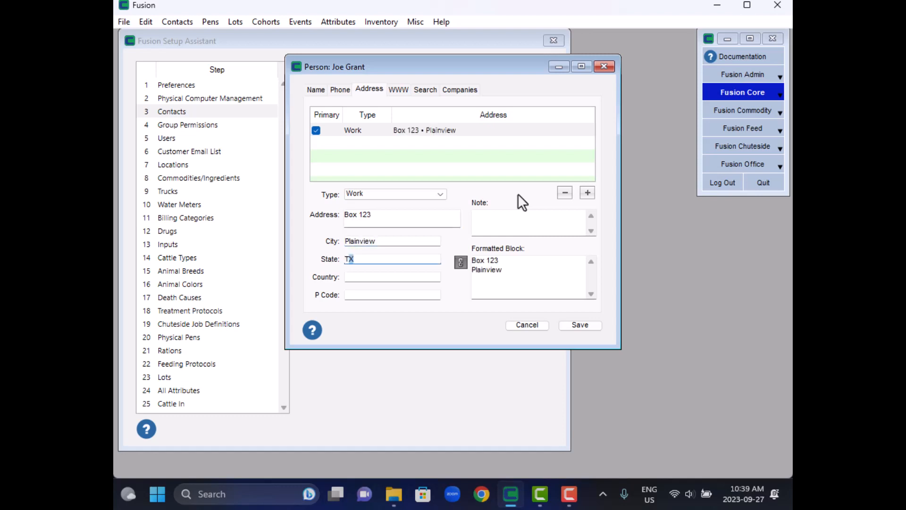
key("Tab")
key("Tab")
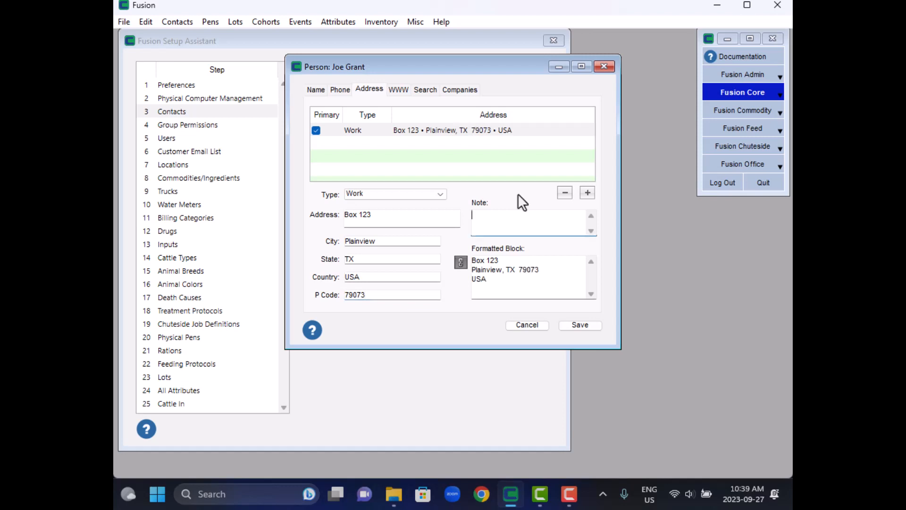
key("Tab")
- Add a primary Email web entry and fill in the contact's e-mail address
left_click(400, 90)
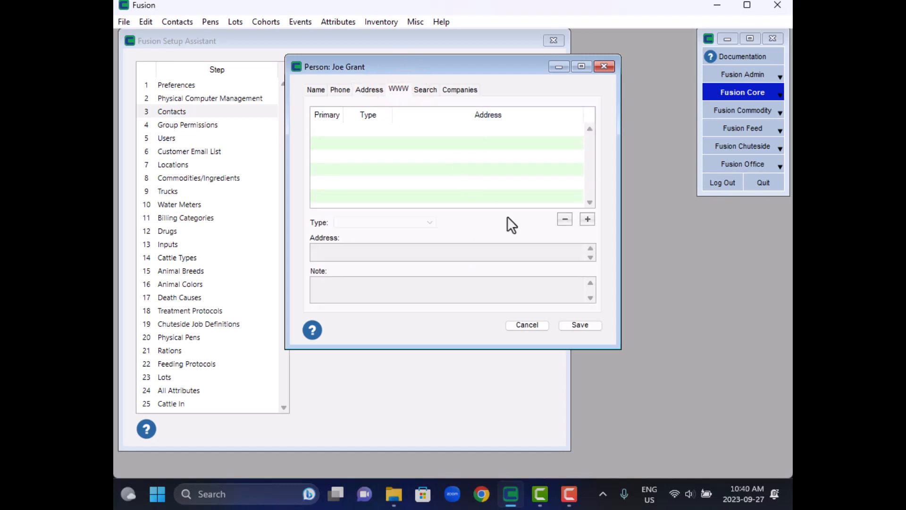
left_click(587, 219)
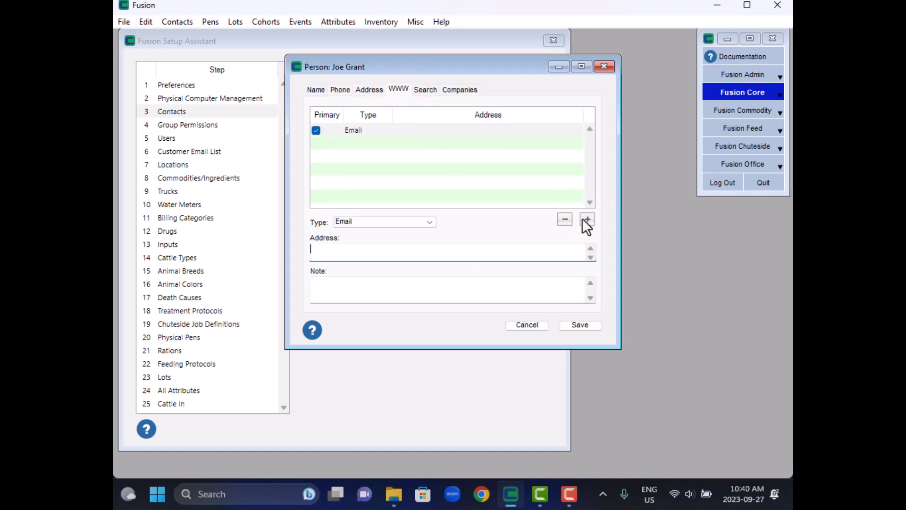
left_click(429, 222)
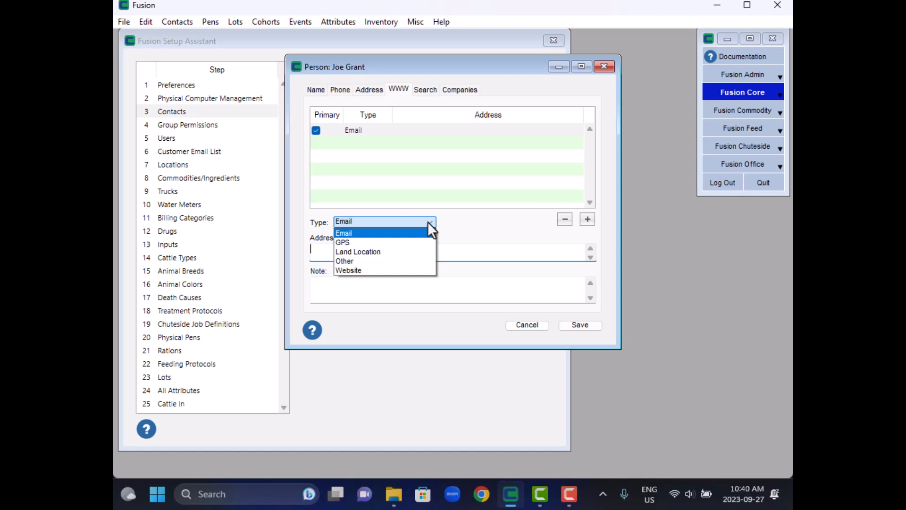
left_click(471, 222)
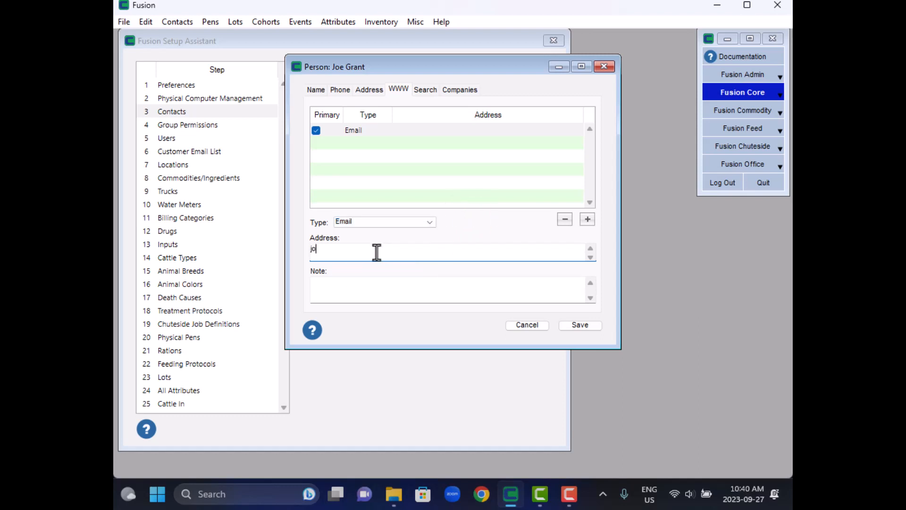
key("Tab")
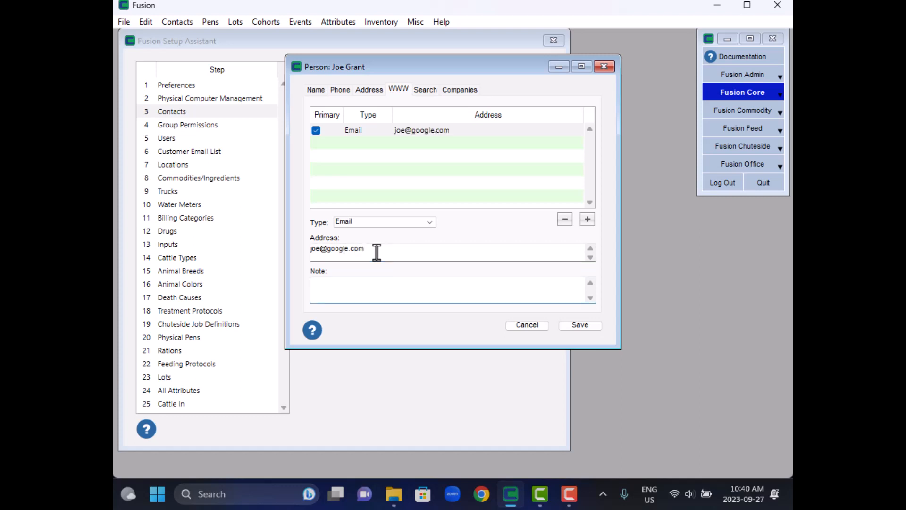
- Review the contact's Search and Companies sections and save the new person contact
left_click(419, 89)
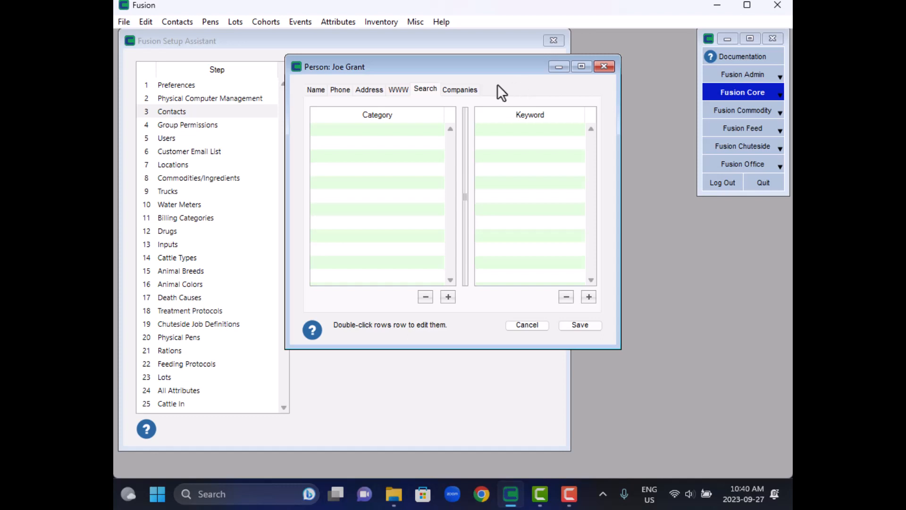
left_click(460, 89)
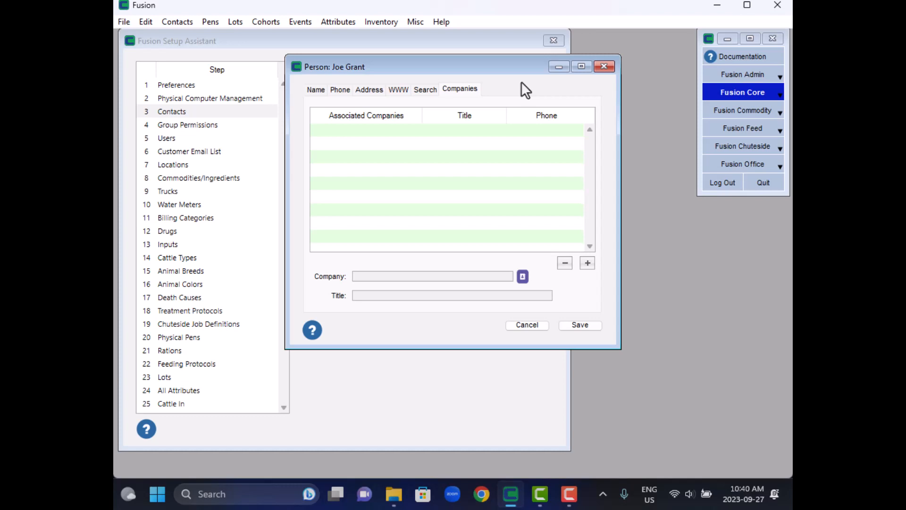
left_click(574, 327)
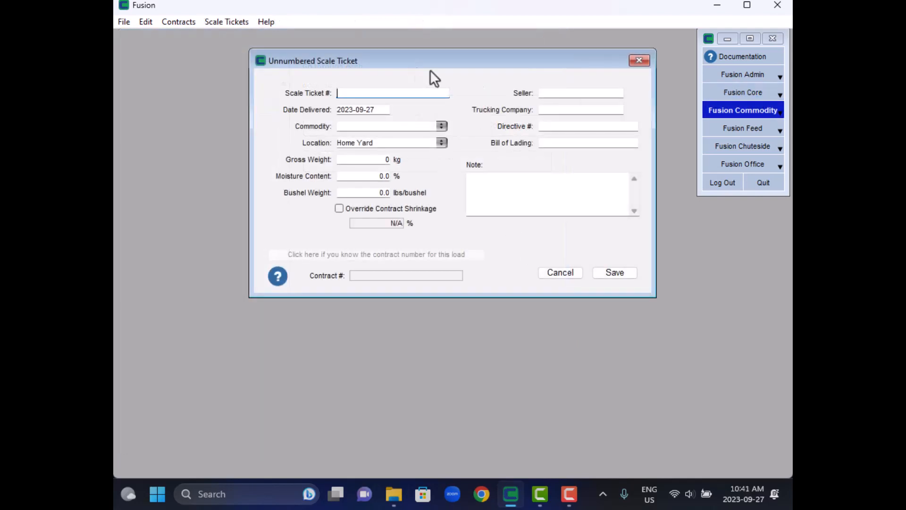
left_click(553, 93)
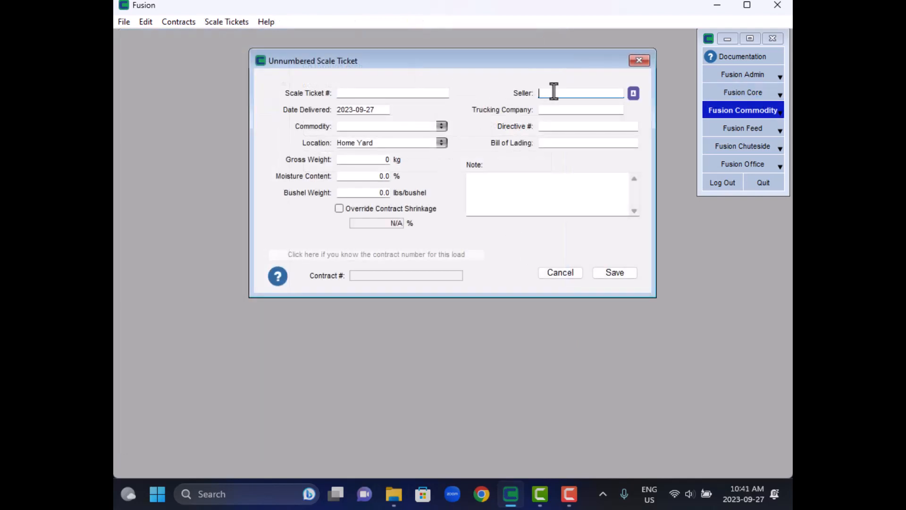
type("grea")
key("BackSpace")
key("BackSpace")
key("BackSpace")
key("BackSpace")
- Create and save a new company contact named Great Distributors from the scale ticket's Seller field and set it as the seller
left_click(633, 93)
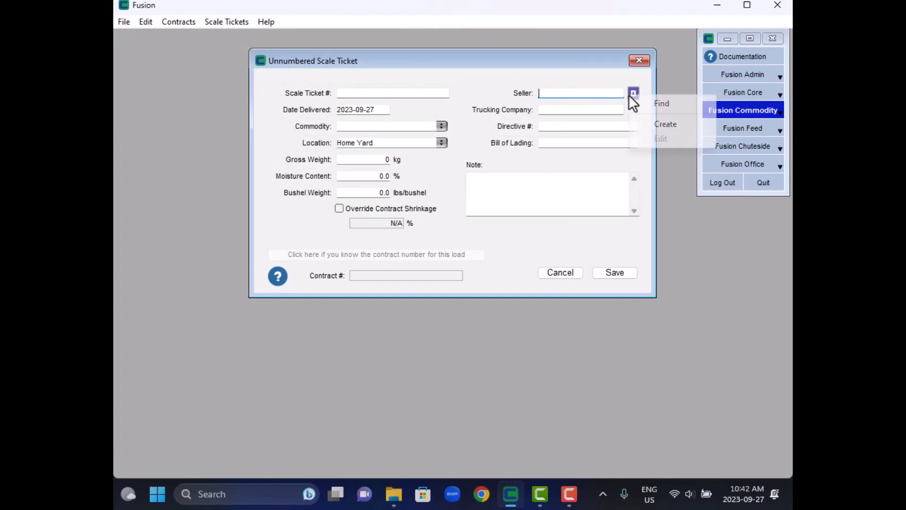
left_click(660, 124)
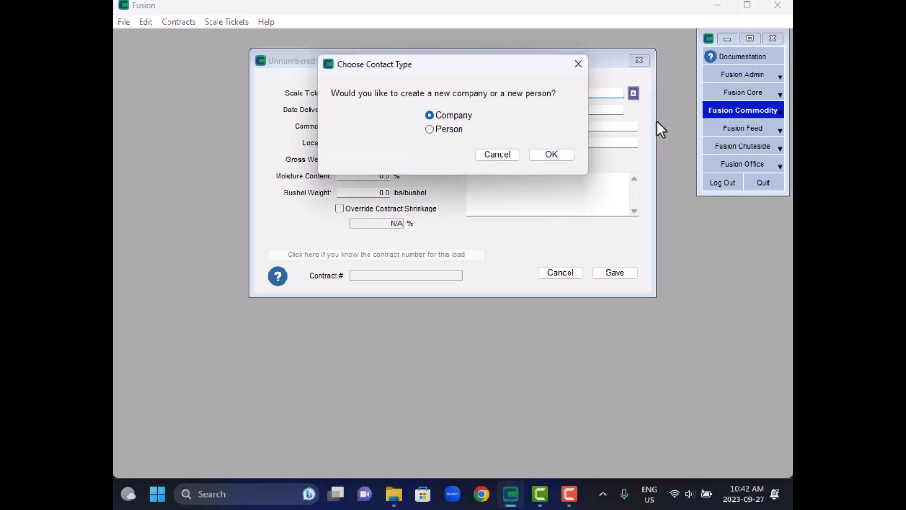
left_click(552, 155)
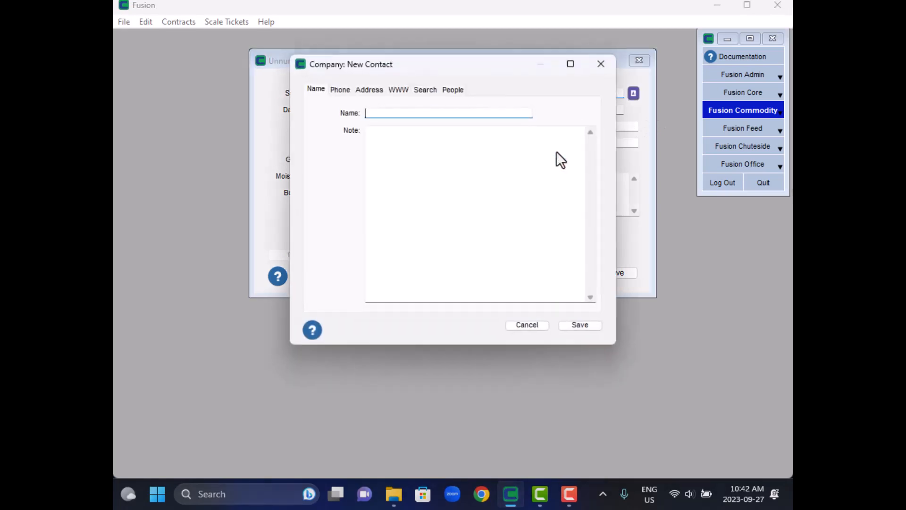
type("Great Distributors")
key("Tab")
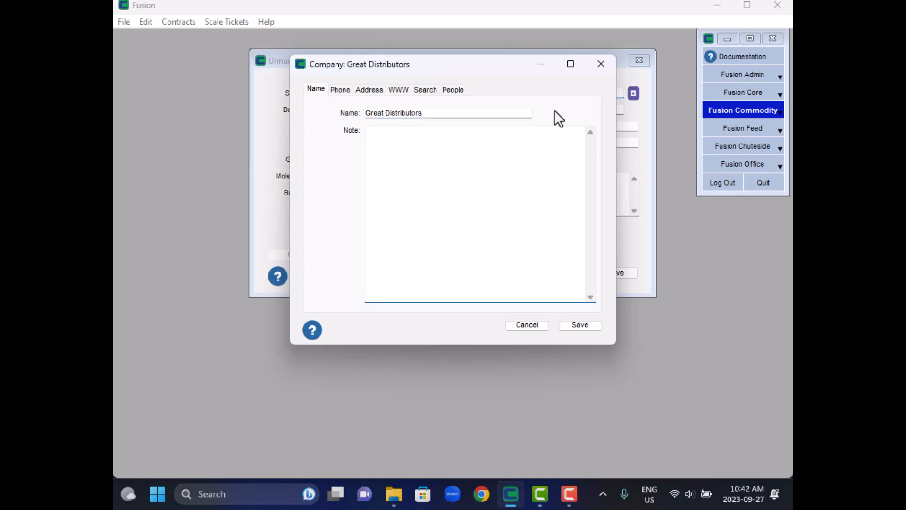
left_click(584, 325)
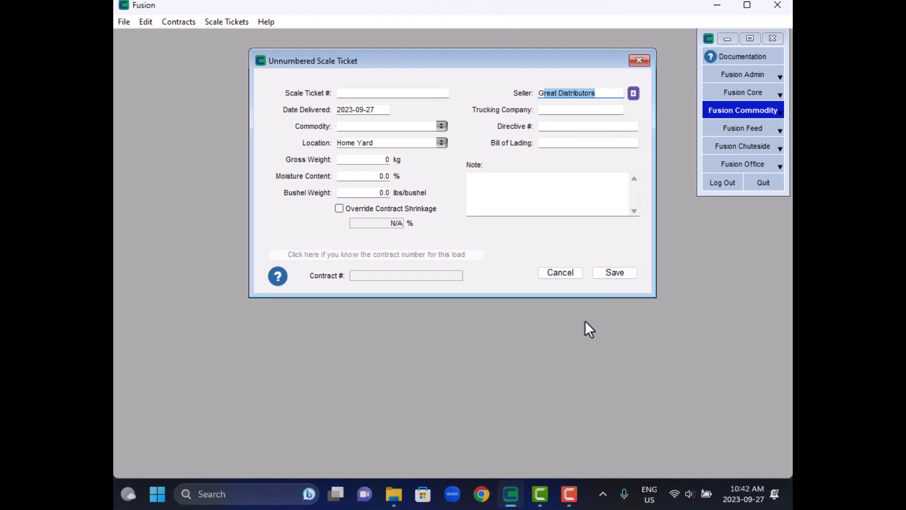
type("Gre")
key("Tab")
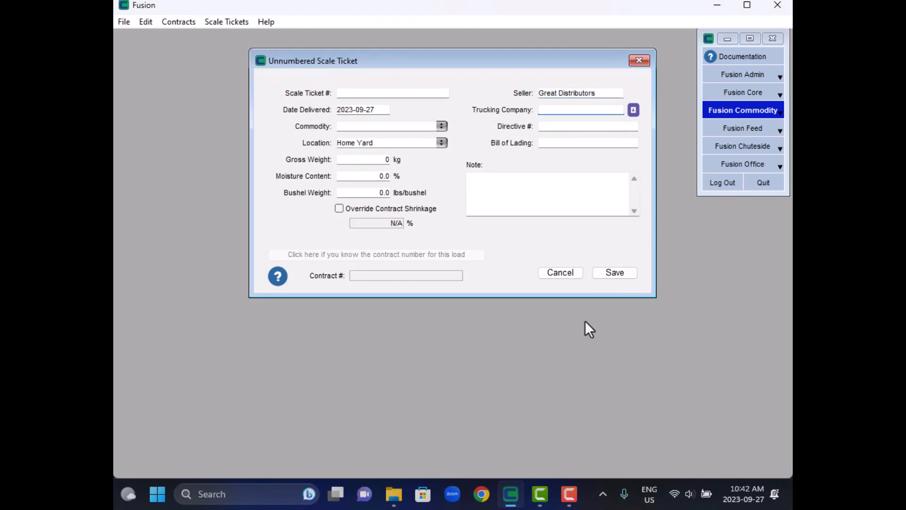